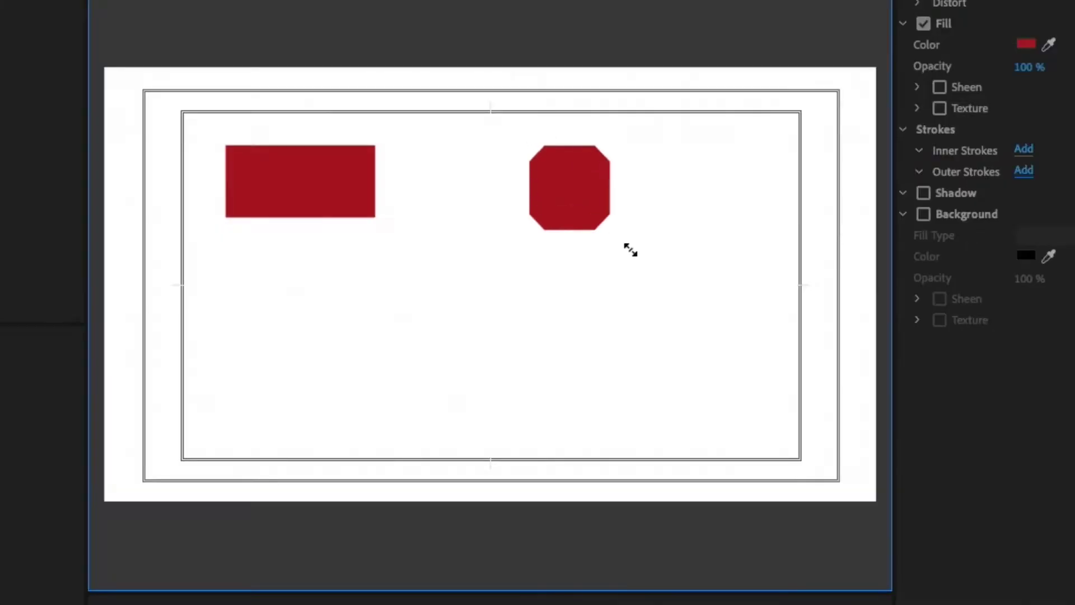
- Enlarge the red octagon and move it right, then draw an arc and a circle below
{"action": "left_click_drag", "start_coordinate": [631, 250], "coordinate": [673, 293]}
{"action": "left_click_drag", "start_coordinate": [617, 212], "coordinate": [745, 206]}
{"action": "left_click_drag", "start_coordinate": [439, 150], "coordinate": [576, 283]}
{"action": "left_click_drag", "start_coordinate": [532, 241], "coordinate": [513, 208]}
{"action": "left_click_drag", "start_coordinate": [250, 274], "coordinate": [410, 433]}
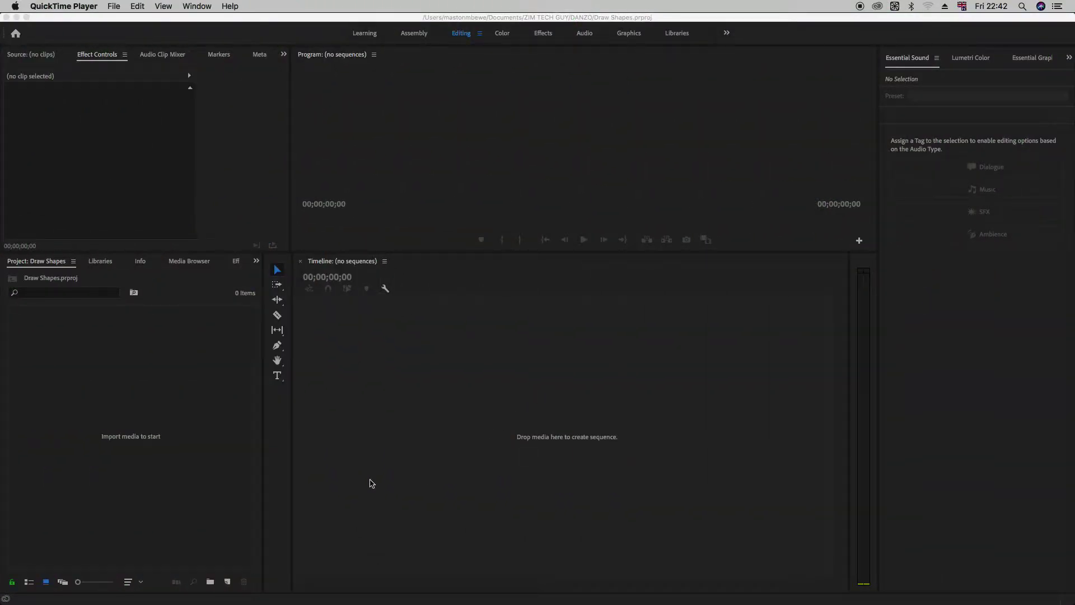
- Create a new 1920×1080 colour matte set to pure white (FFFFFF)
{"action": "left_click", "coordinate": [227, 583]}
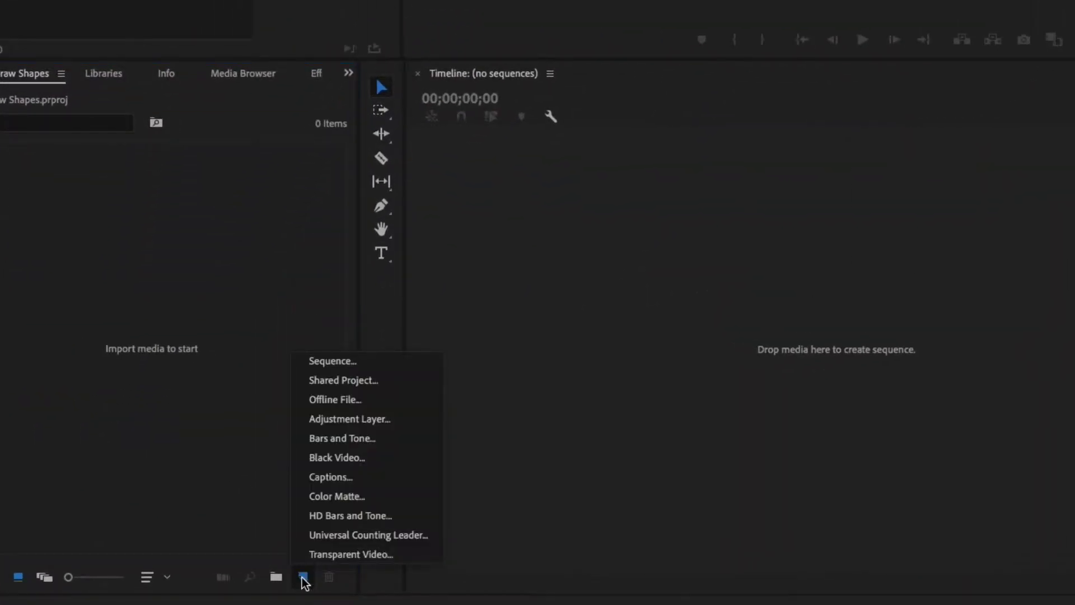
{"action": "left_click", "coordinate": [337, 496]}
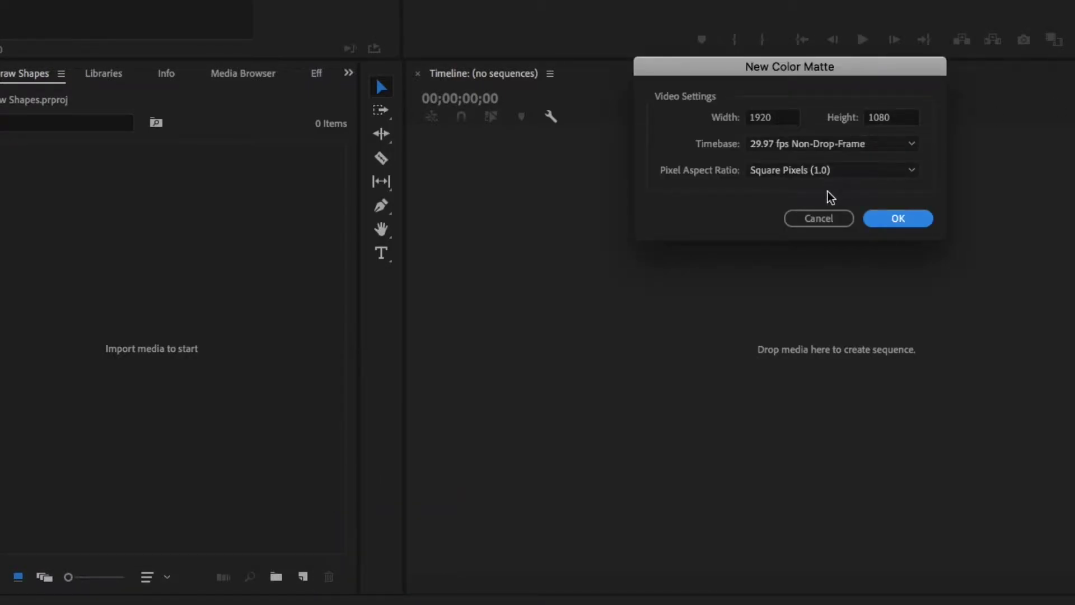
{"action": "left_click", "coordinate": [897, 220]}
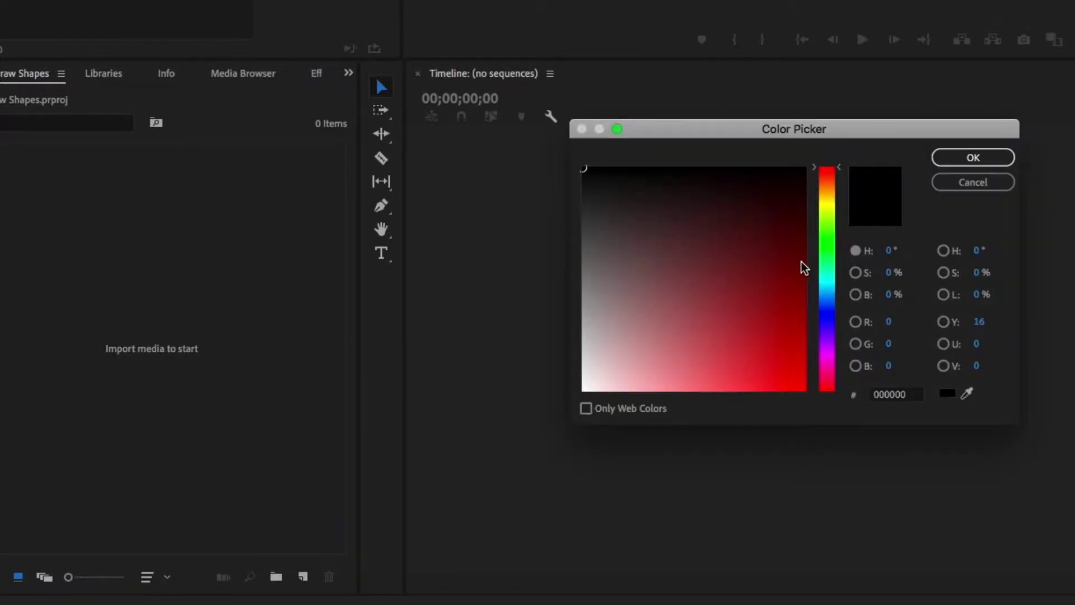
{"action": "left_click_drag", "start_coordinate": [691, 280], "coordinate": [439, 427]}
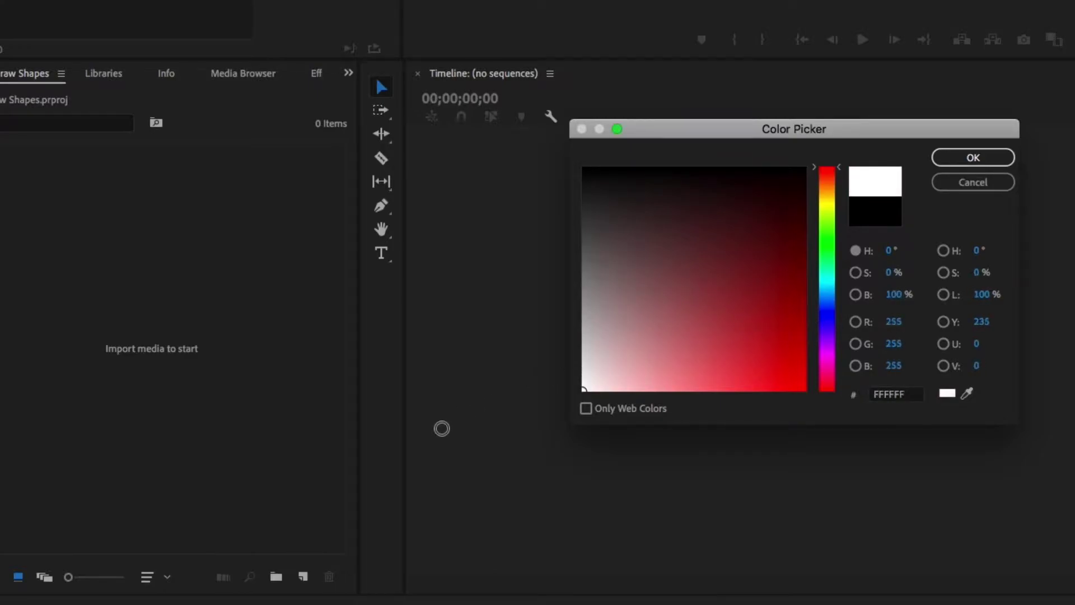
{"action": "left_click", "coordinate": [972, 157]}
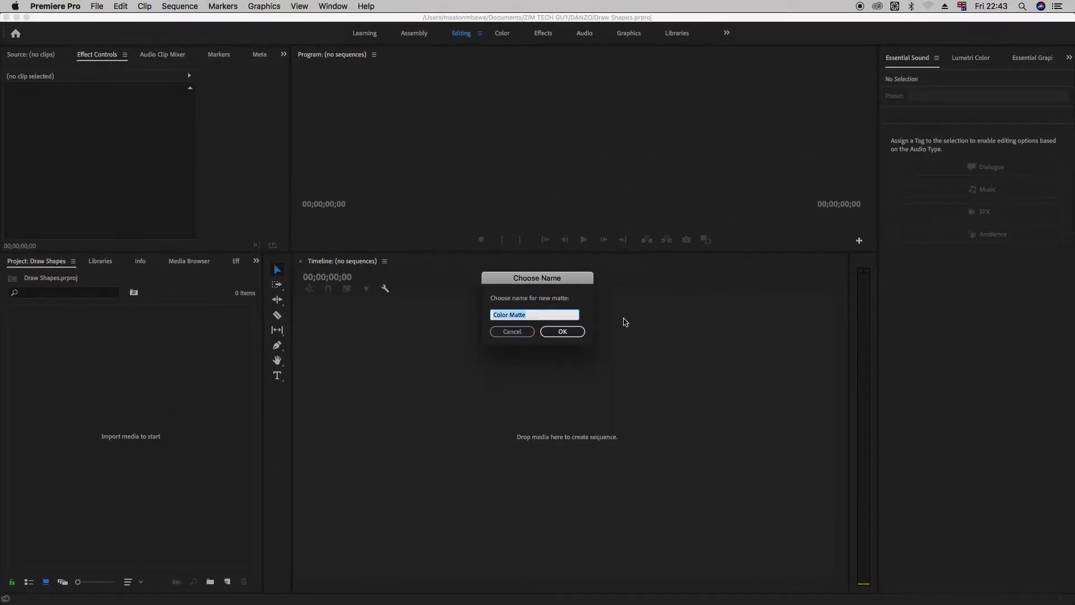
- Name the matte 'whyte bg', build a sequence from it, and lengthen the clip
{"action": "left_click", "coordinate": [551, 332]}
{"action": "type", "text": "whyte bg"}
{"action": "left_click", "coordinate": [563, 331]}
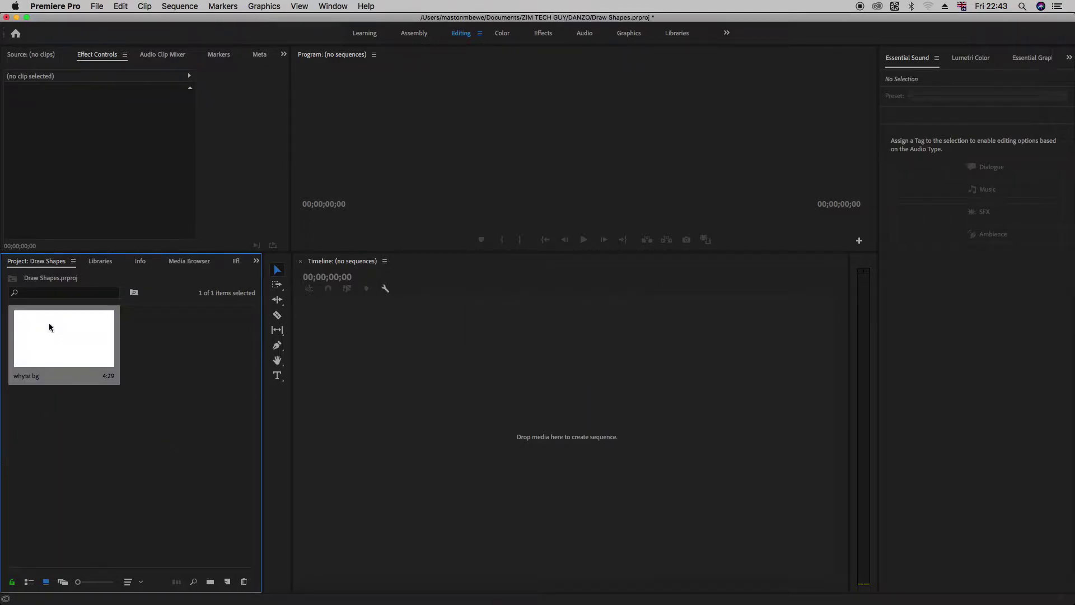
{"action": "left_click_drag", "start_coordinate": [62, 338], "coordinate": [400, 411]}
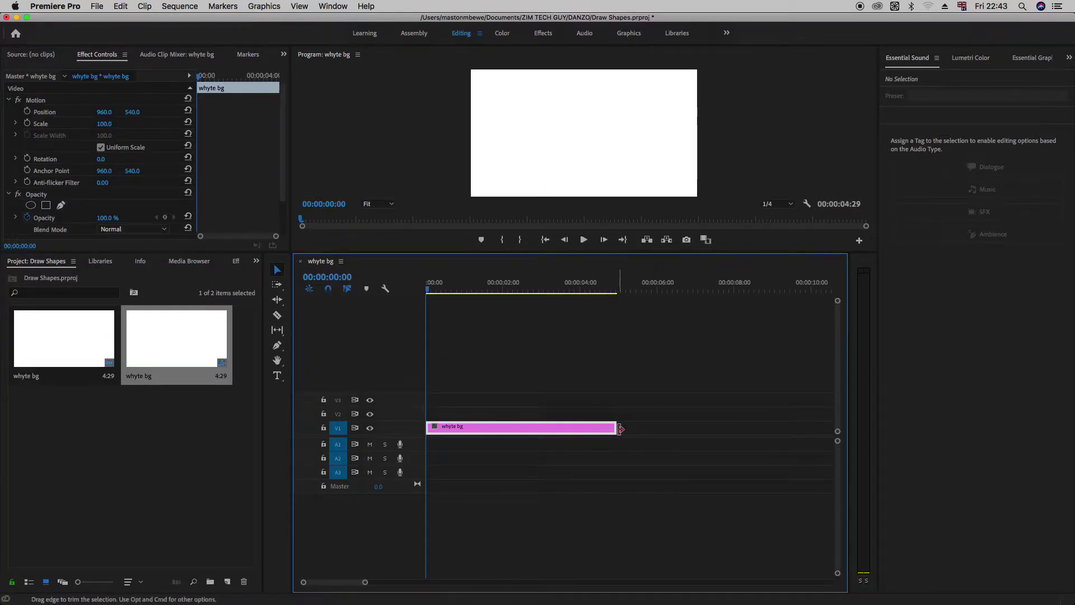
{"action": "left_click_drag", "start_coordinate": [617, 429], "coordinate": [729, 430]}
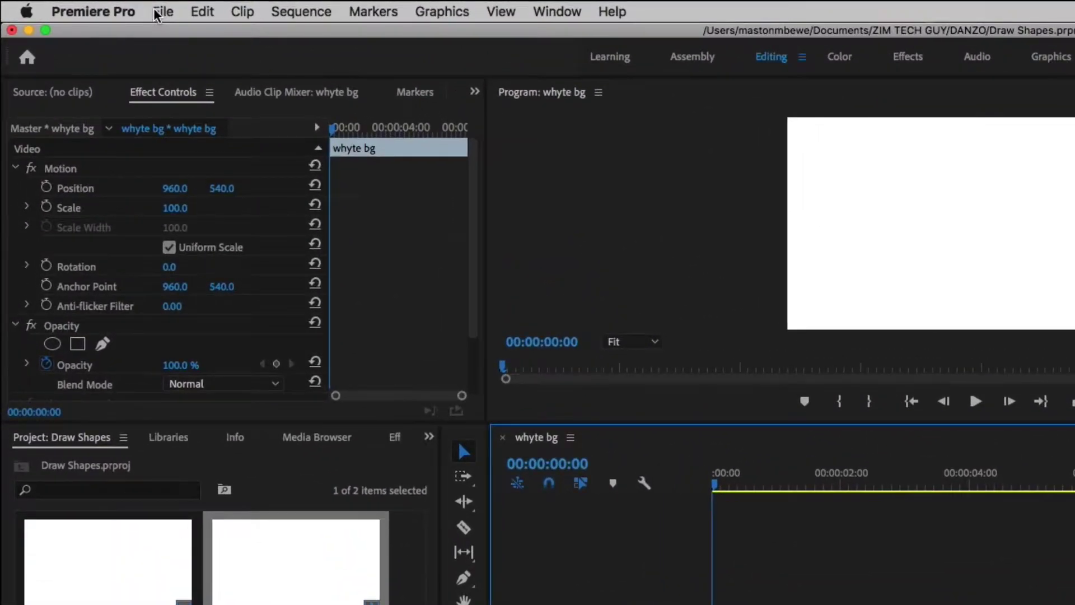
- Create a new Legacy Title named 'shapes' from File > New and open it
{"action": "left_click", "coordinate": [93, 6]}
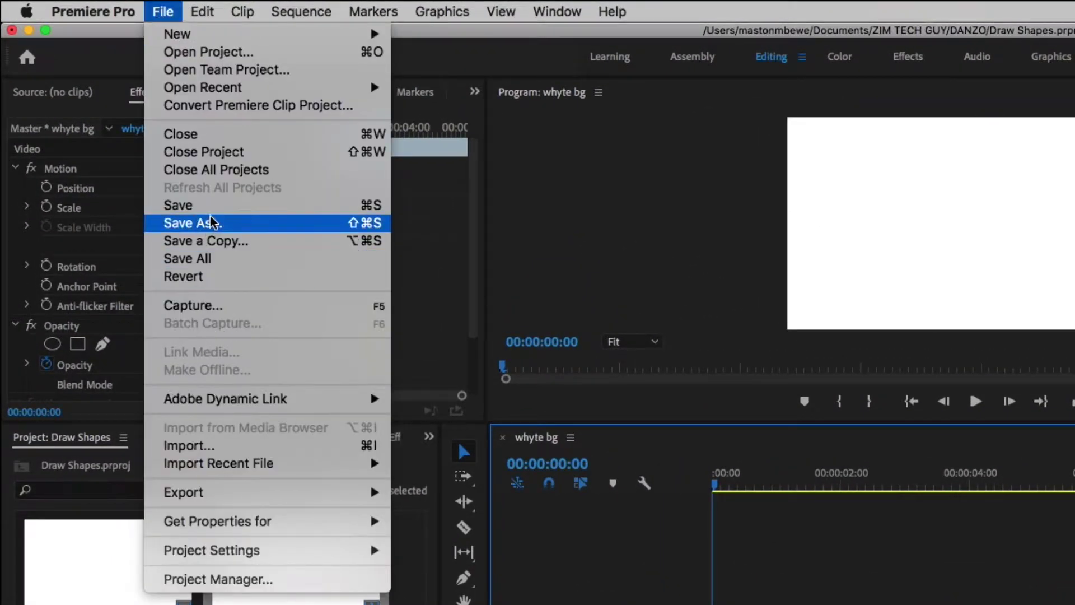
{"action": "mouse_move", "coordinate": [140, 9]}
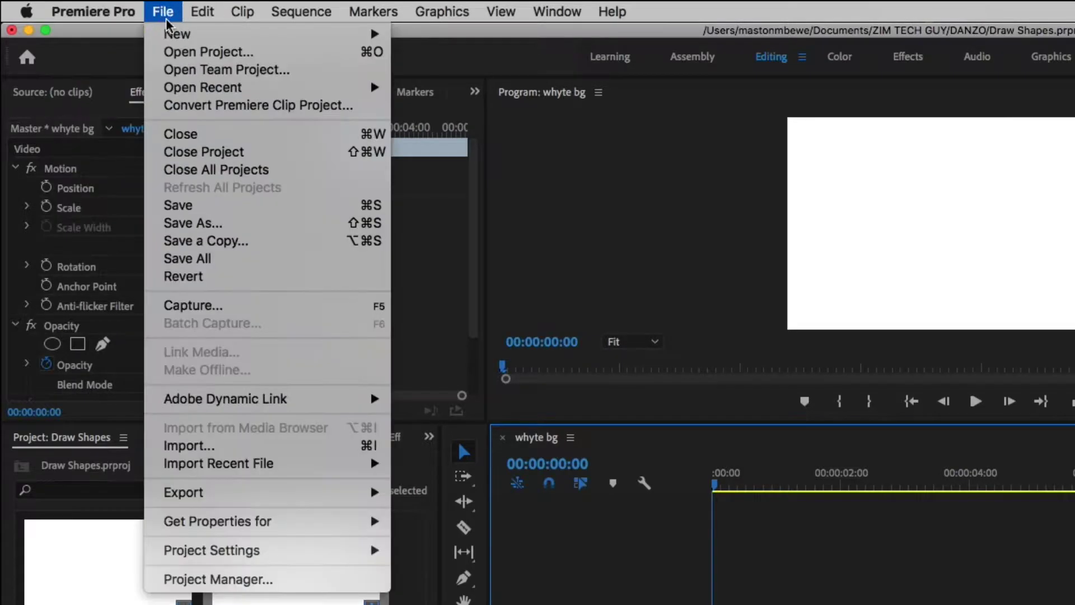
{"action": "mouse_move", "coordinate": [177, 34]}
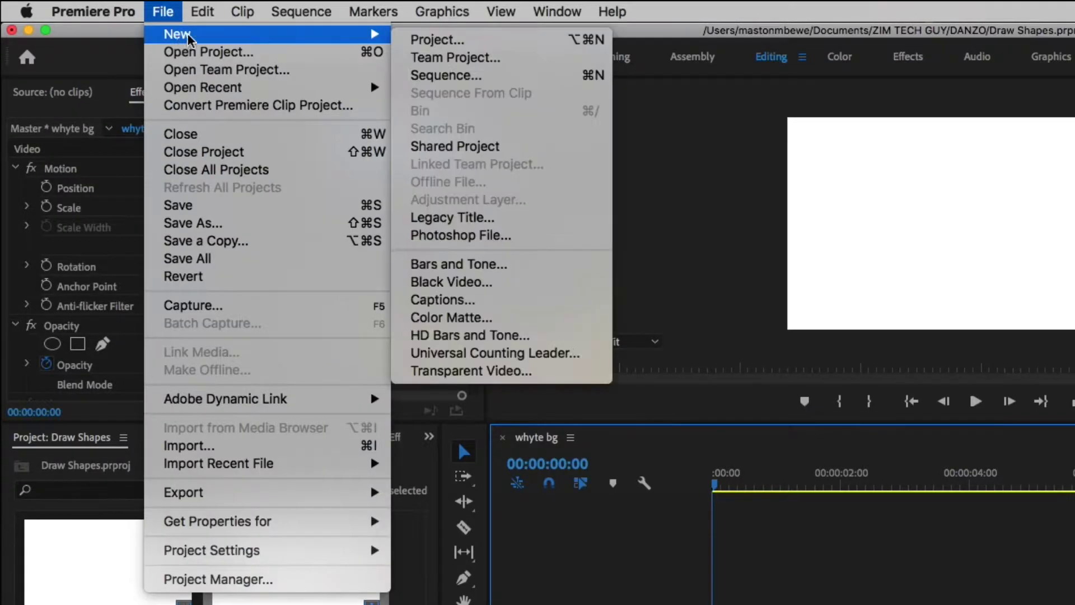
{"action": "left_click", "coordinate": [492, 217]}
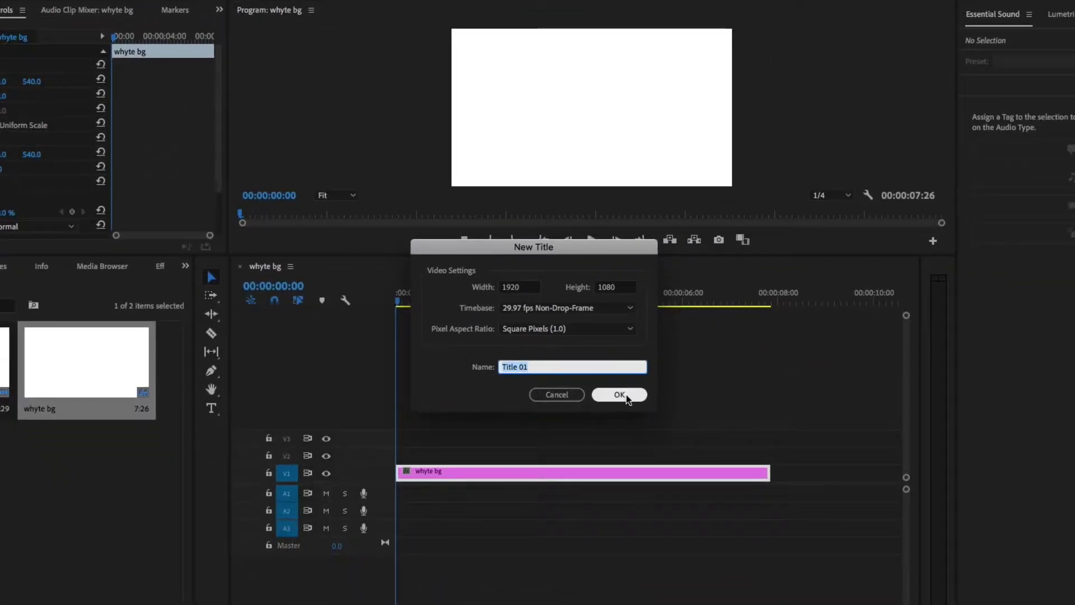
{"action": "type", "text": "shapes"}
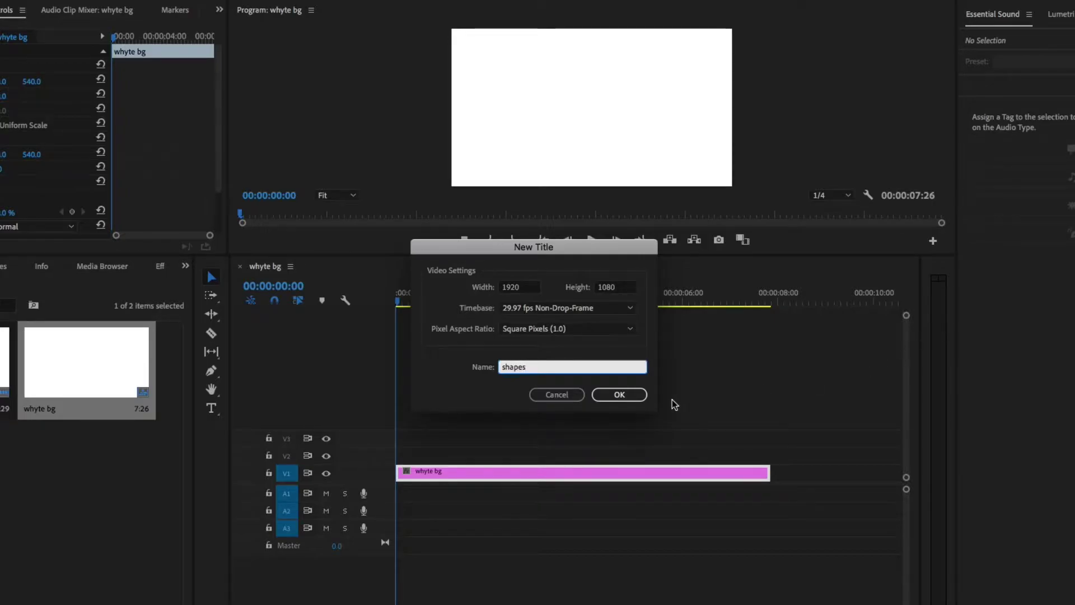
{"action": "left_click", "coordinate": [620, 394]}
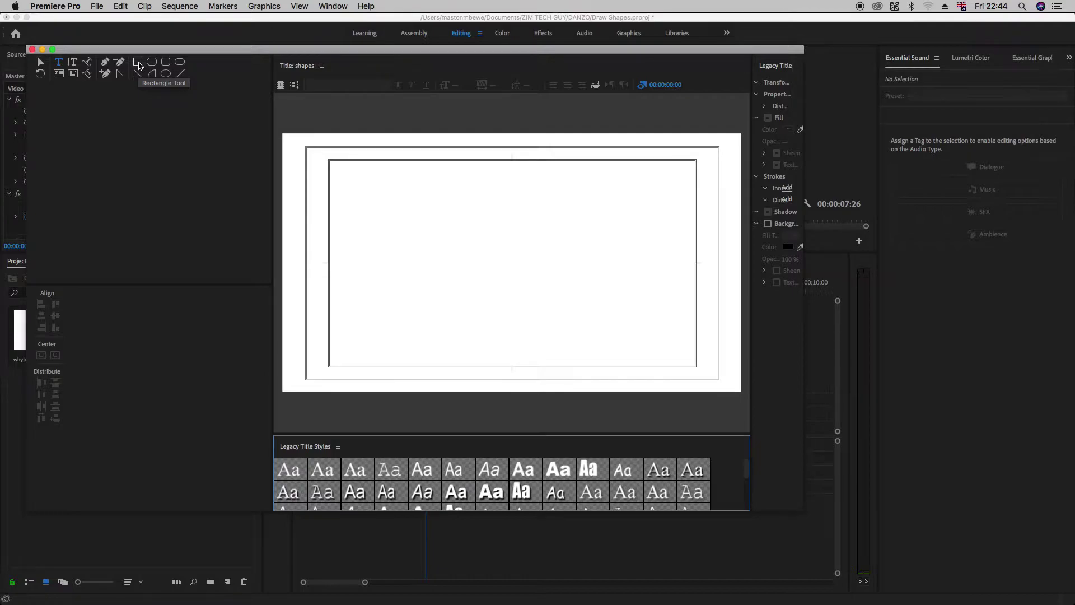
- Draw a rectangle near the title's top-left and fill it with dark red B42828
{"action": "left_click", "coordinate": [139, 63]}
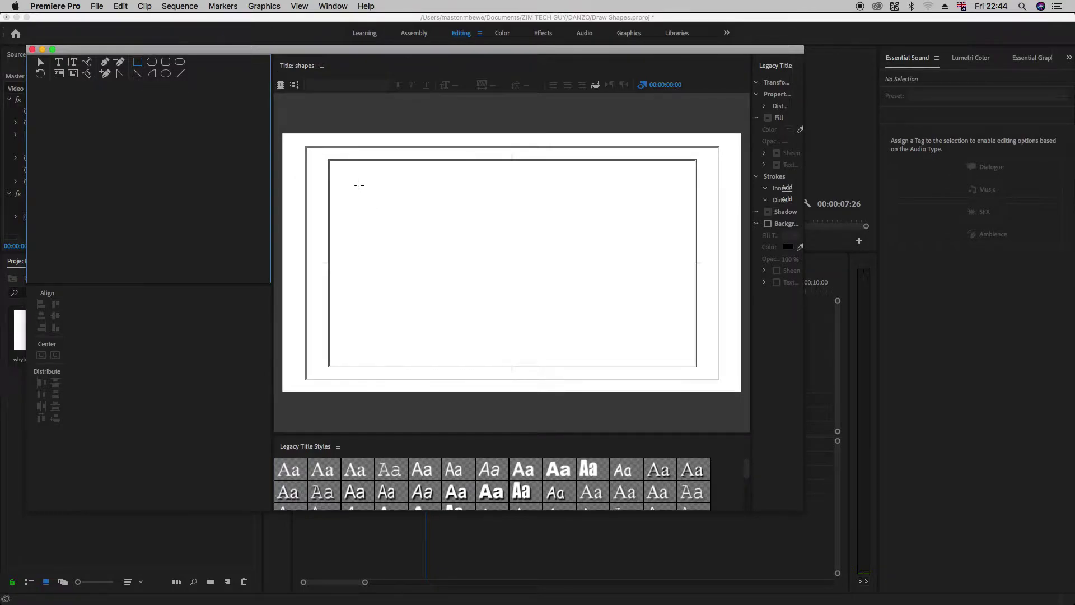
{"action": "mouse_move", "coordinate": [355, 180]}
{"action": "left_mouse_down"}
{"action": "mouse_move", "coordinate": [360, 216]}
{"action": "mouse_move", "coordinate": [443, 223]}
{"action": "left_mouse_up"}
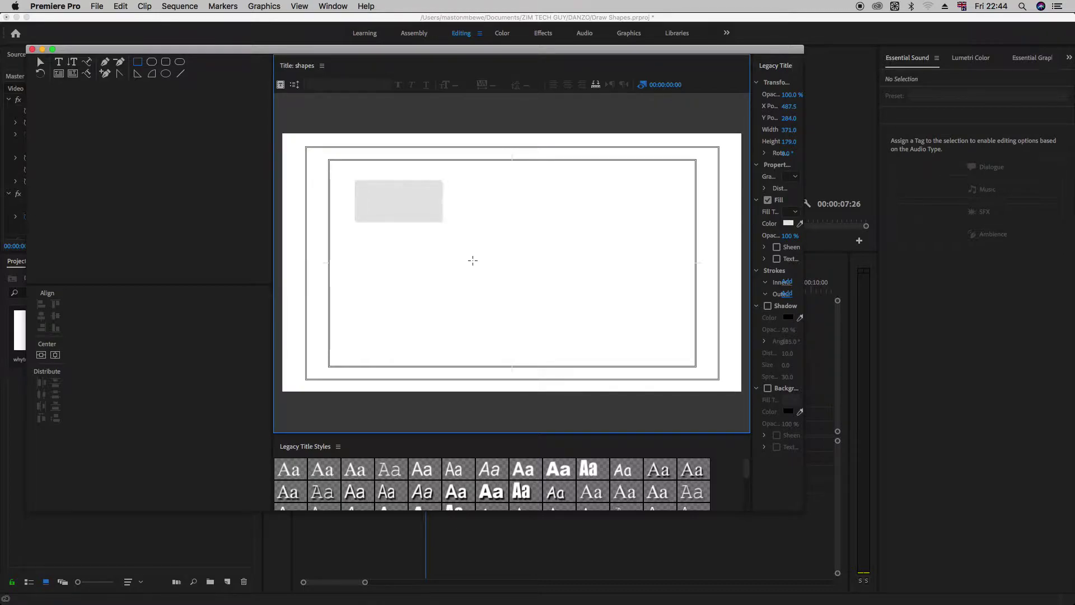
{"action": "left_click_drag", "start_coordinate": [806, 242], "coordinate": [736, 252]}
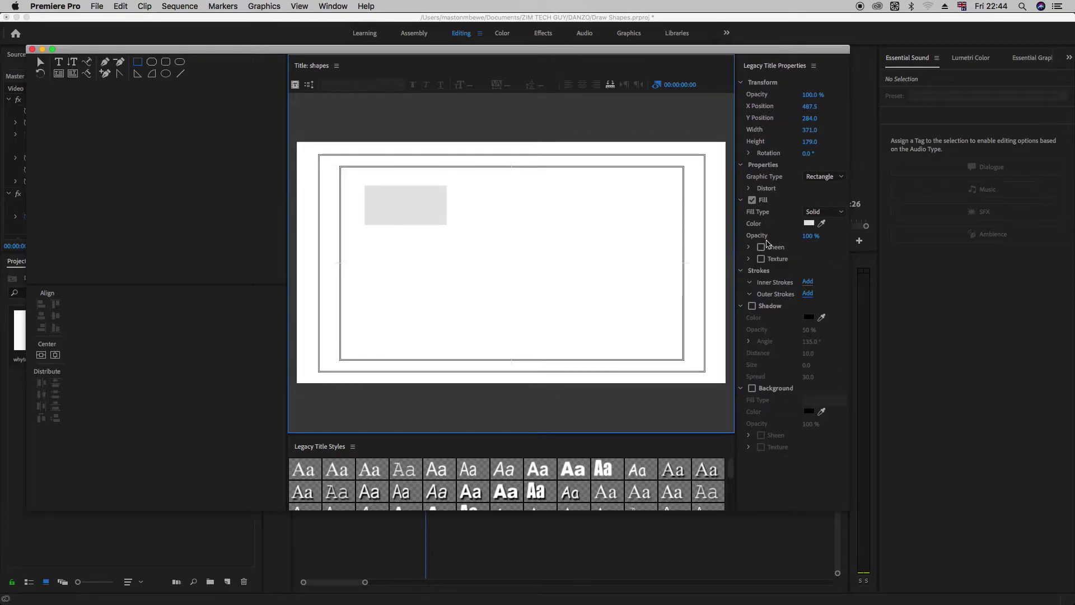
{"action": "left_click", "coordinate": [809, 223]}
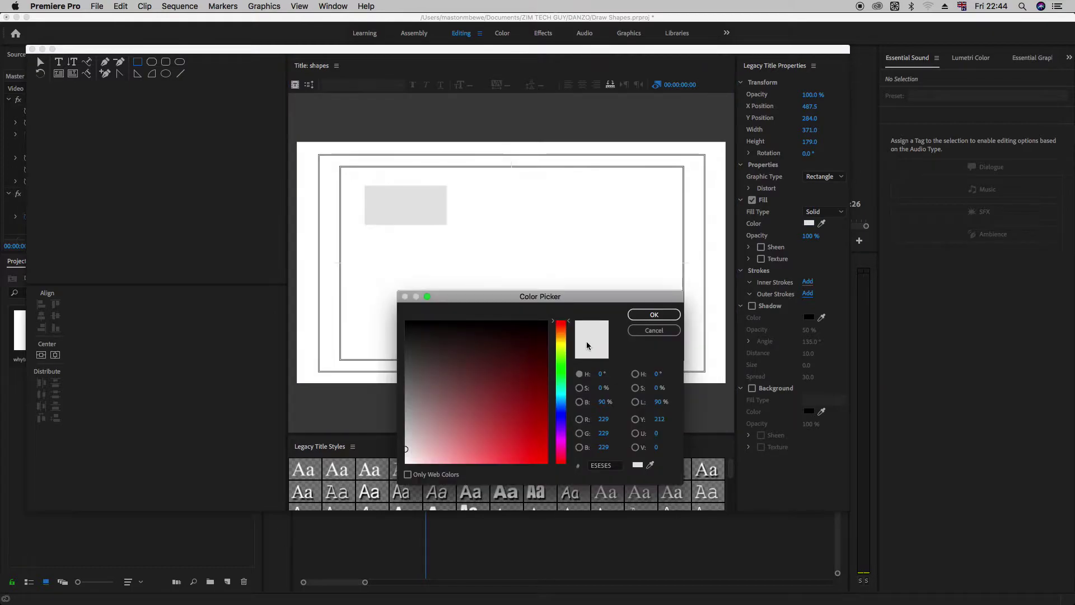
{"action": "left_click_drag", "start_coordinate": [524, 376], "coordinate": [539, 434]}
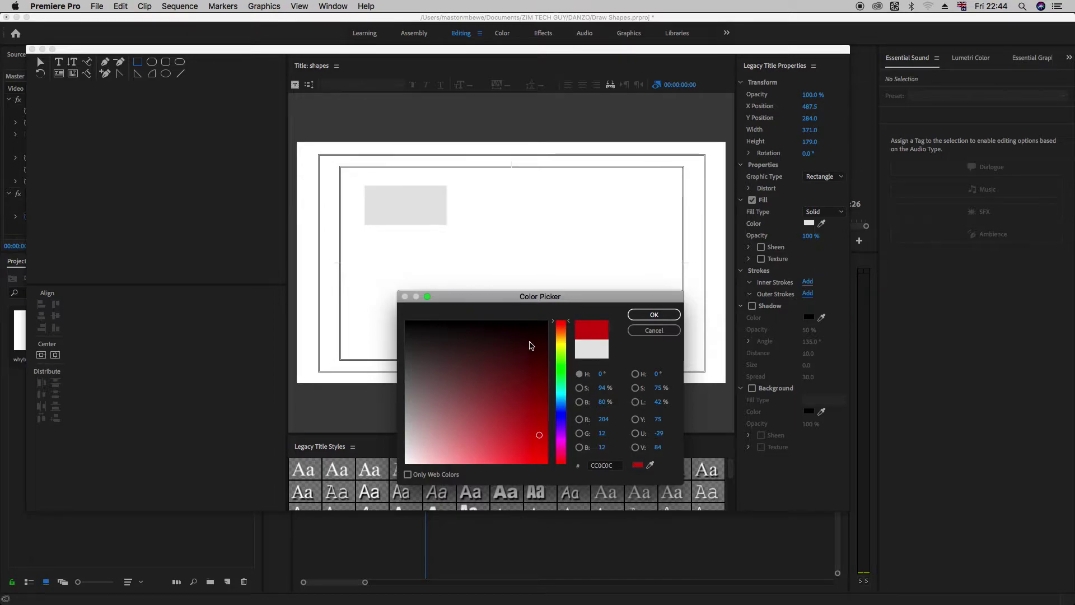
{"action": "left_click", "coordinate": [516, 421]}
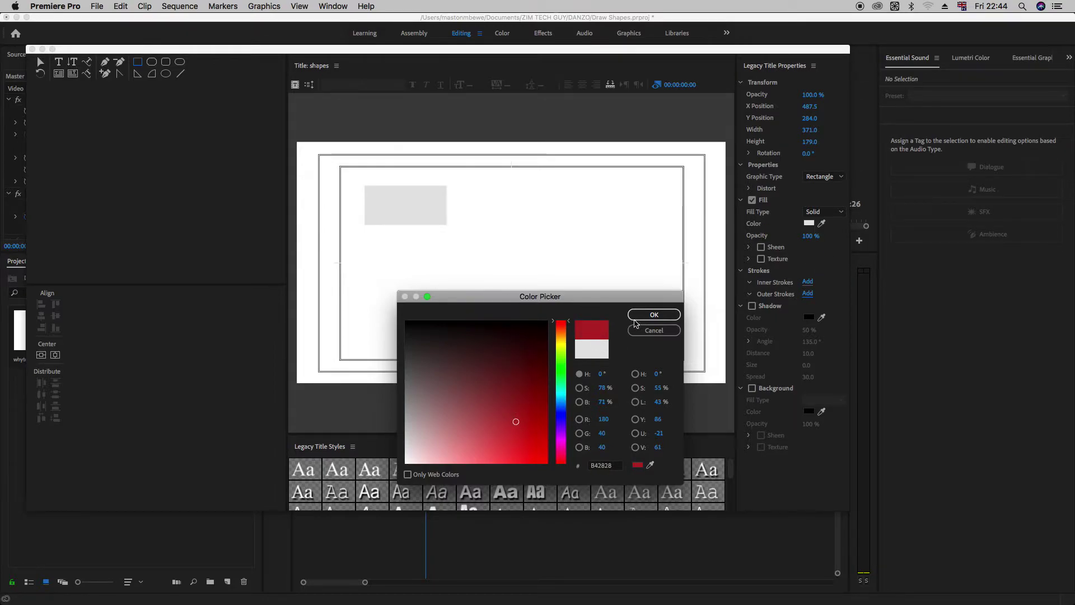
{"action": "left_click", "coordinate": [654, 314]}
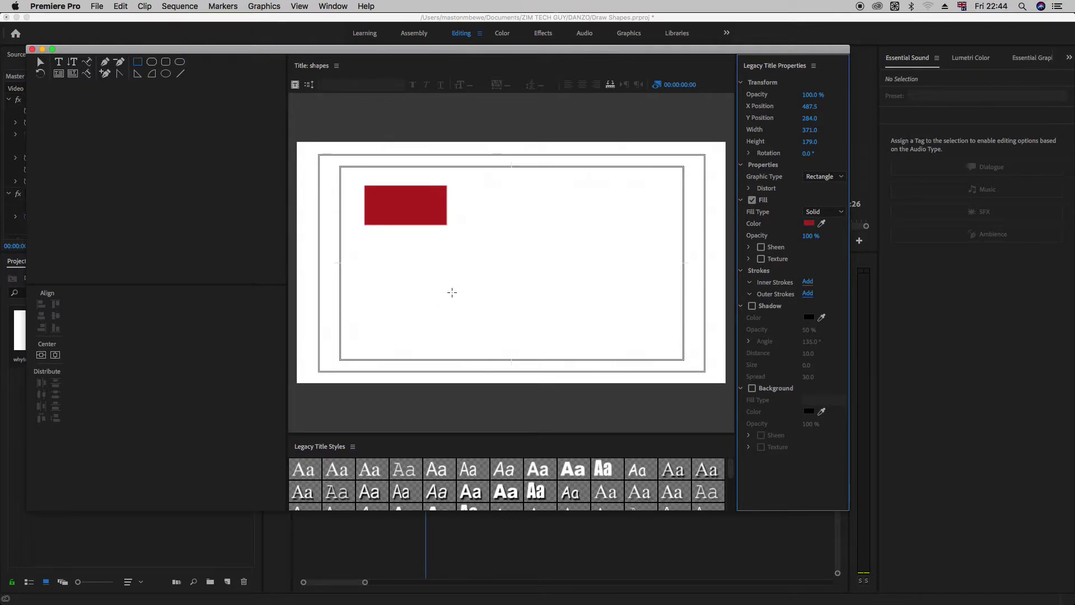
{"action": "left_click", "coordinate": [452, 292]}
- Draw a red clipped-corner square in the title's top-right corner
{"action": "left_click", "coordinate": [150, 62]}
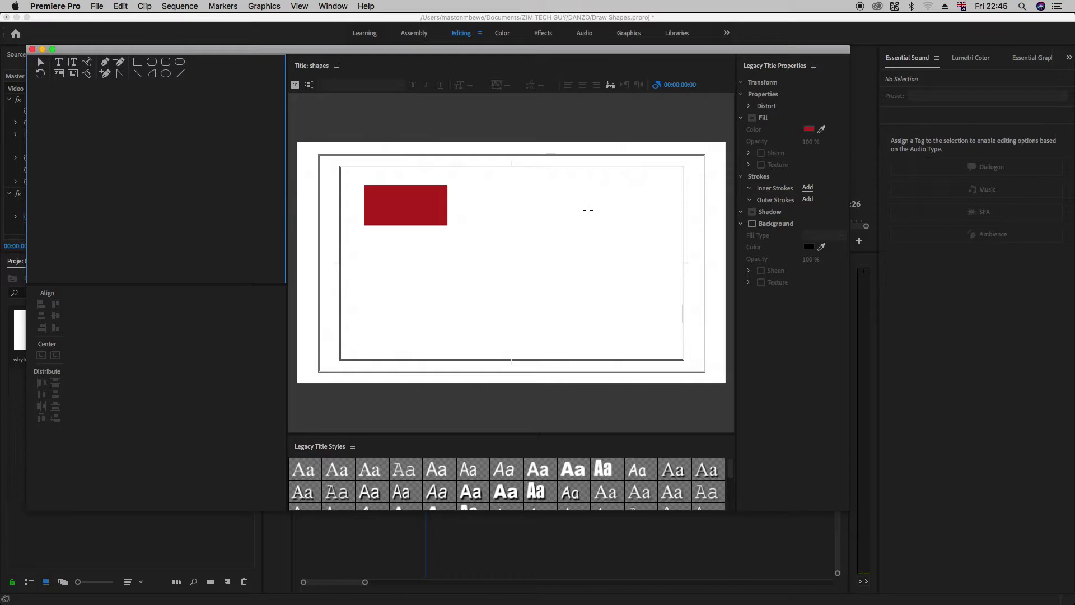
{"action": "left_click_drag", "start_coordinate": [533, 185], "coordinate": [610, 266]}
{"action": "left_click_drag", "start_coordinate": [599, 224], "coordinate": [670, 220]}
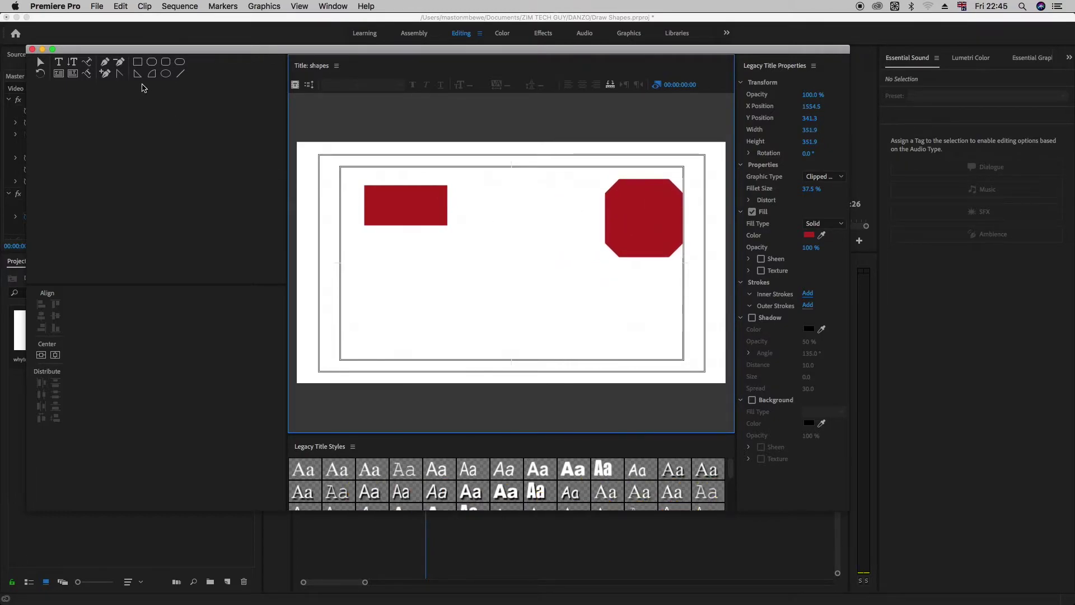
- Add a red quarter arc beside the rectangle and a red circle lower left, then close the title
{"action": "left_click", "coordinate": [155, 77]}
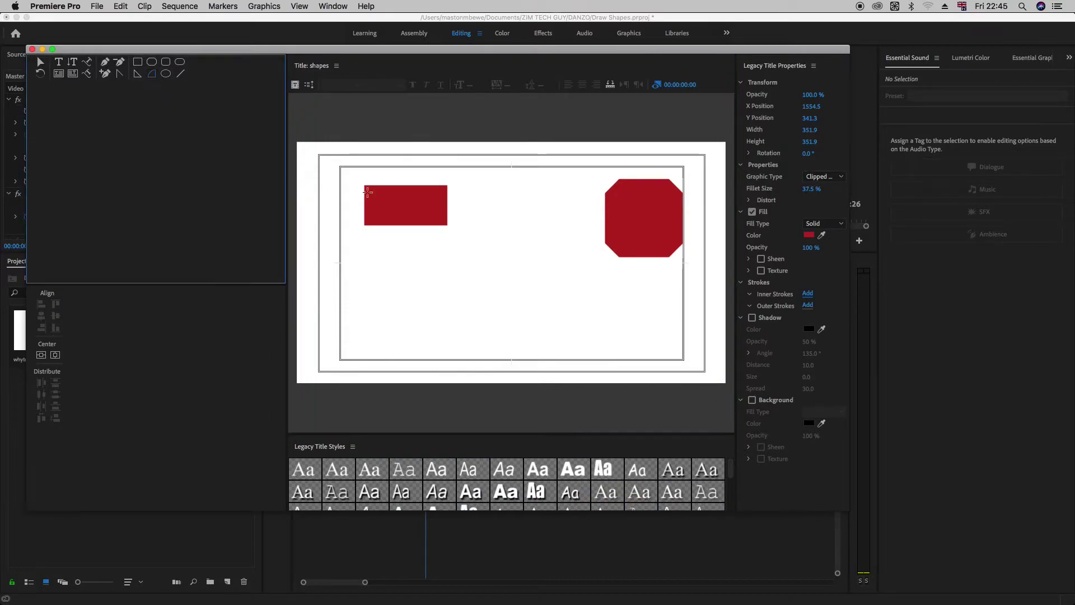
{"action": "mouse_move", "coordinate": [483, 189]}
{"action": "left_mouse_down"}
{"action": "mouse_move", "coordinate": [559, 298]}
{"action": "mouse_move", "coordinate": [557, 270]}
{"action": "mouse_move", "coordinate": [524, 231]}
{"action": "left_mouse_up"}
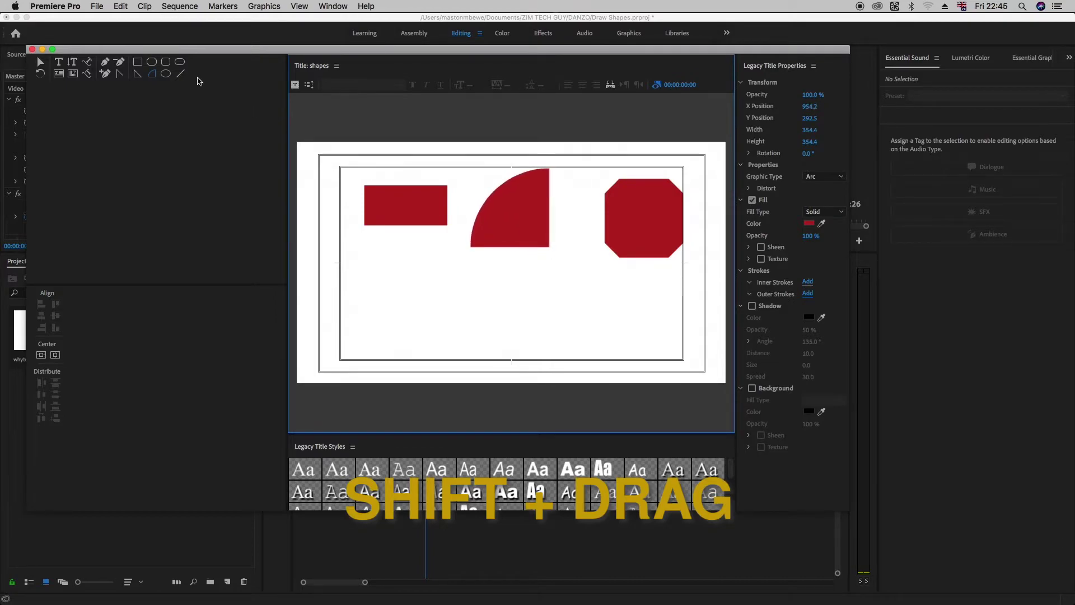
{"action": "left_click", "coordinate": [180, 65]}
{"action": "left_click", "coordinate": [181, 63]}
{"action": "left_click_drag", "start_coordinate": [378, 257], "coordinate": [467, 353]}
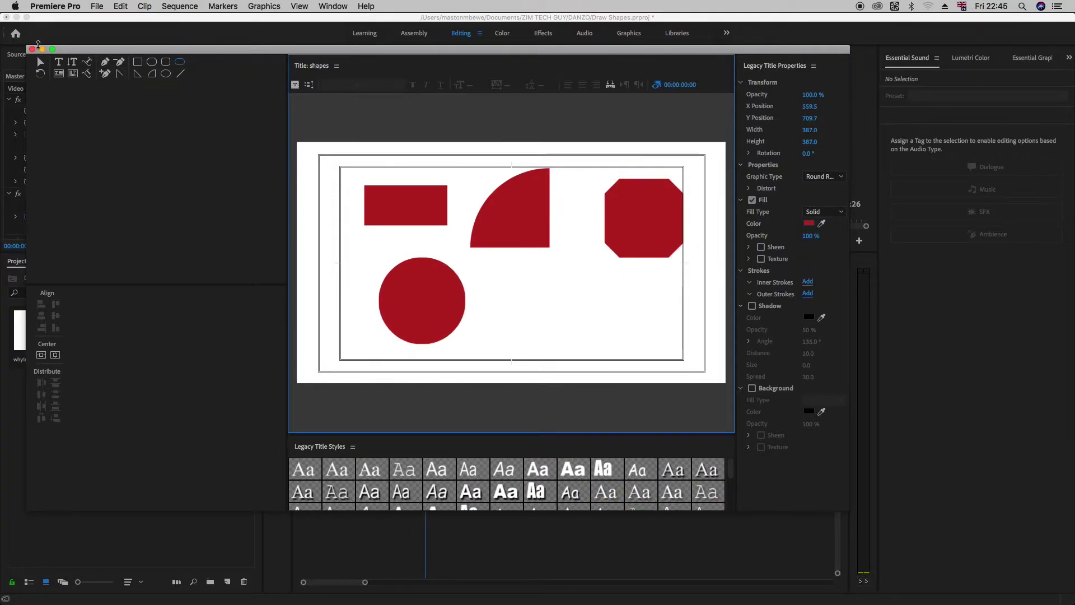
{"action": "left_click", "coordinate": [33, 50]}
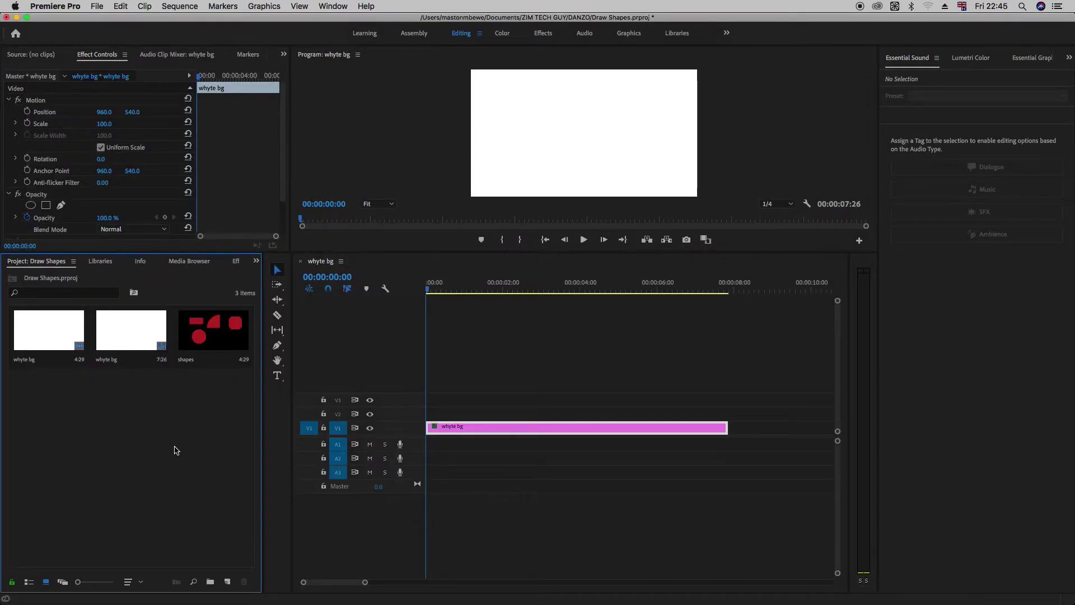
- Place the shapes title on V2 above whyte bg, preview it, and trim its end shorter
{"action": "left_click", "coordinate": [204, 320]}
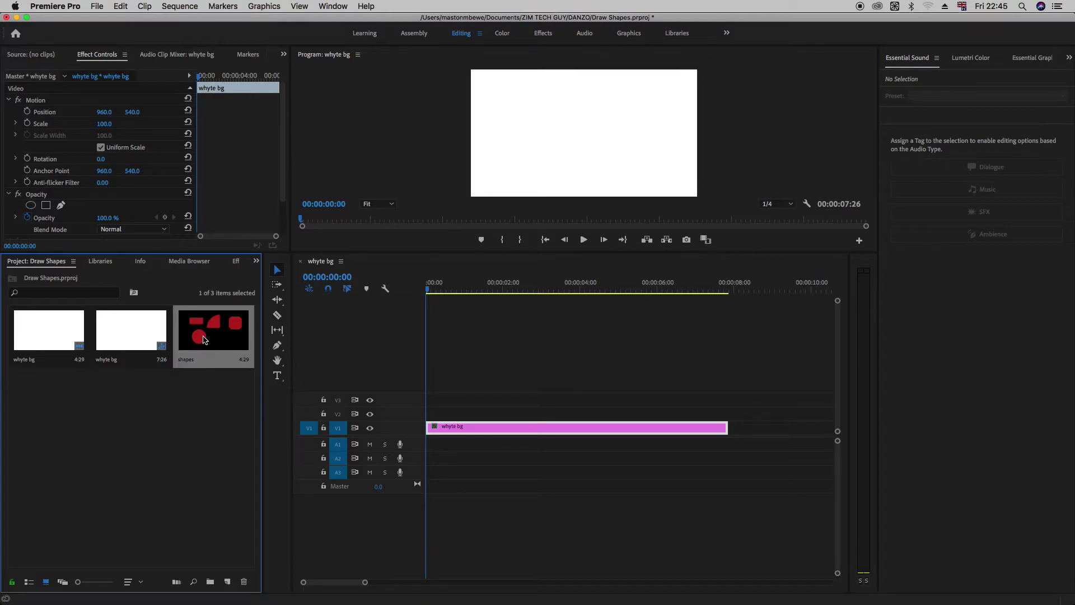
{"action": "left_click_drag", "start_coordinate": [204, 340], "coordinate": [417, 413]}
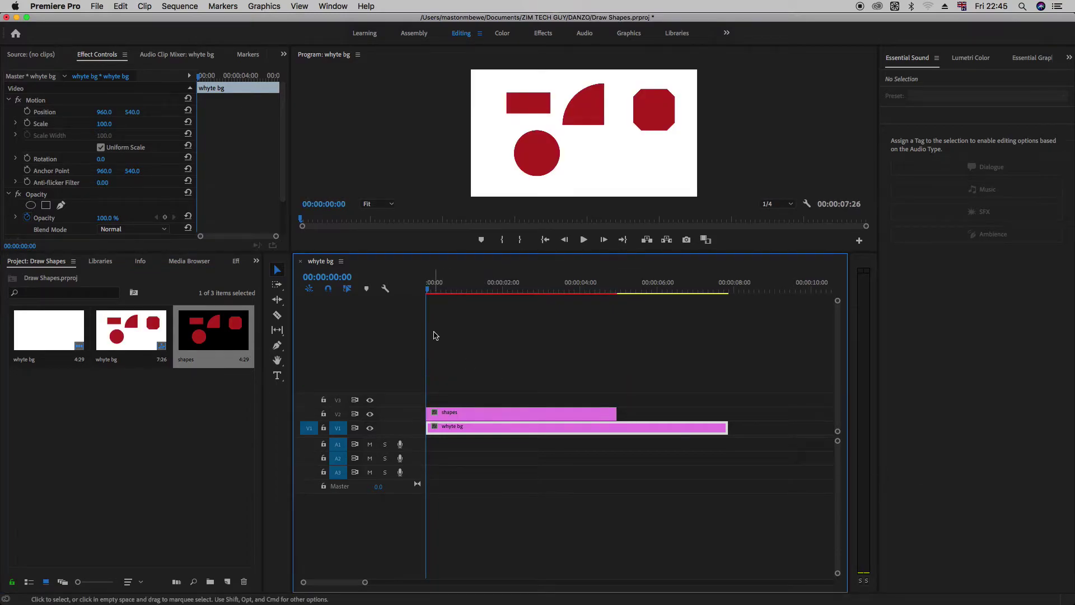
{"action": "key", "text": "space"}
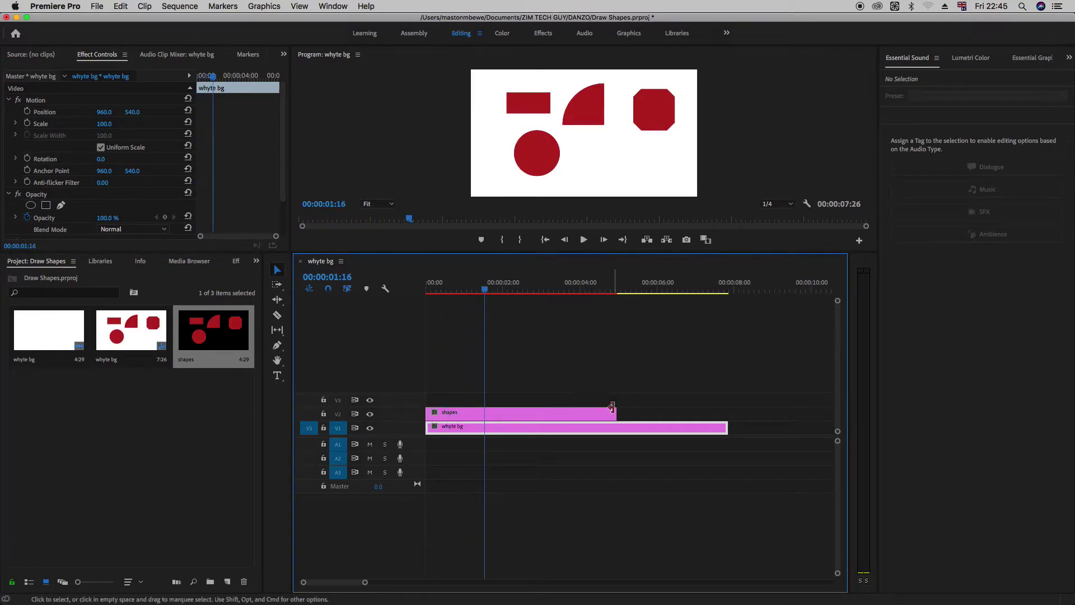
{"action": "left_click_drag", "start_coordinate": [612, 413], "coordinate": [510, 416]}
{"action": "left_click_drag", "start_coordinate": [483, 289], "coordinate": [450, 290]}
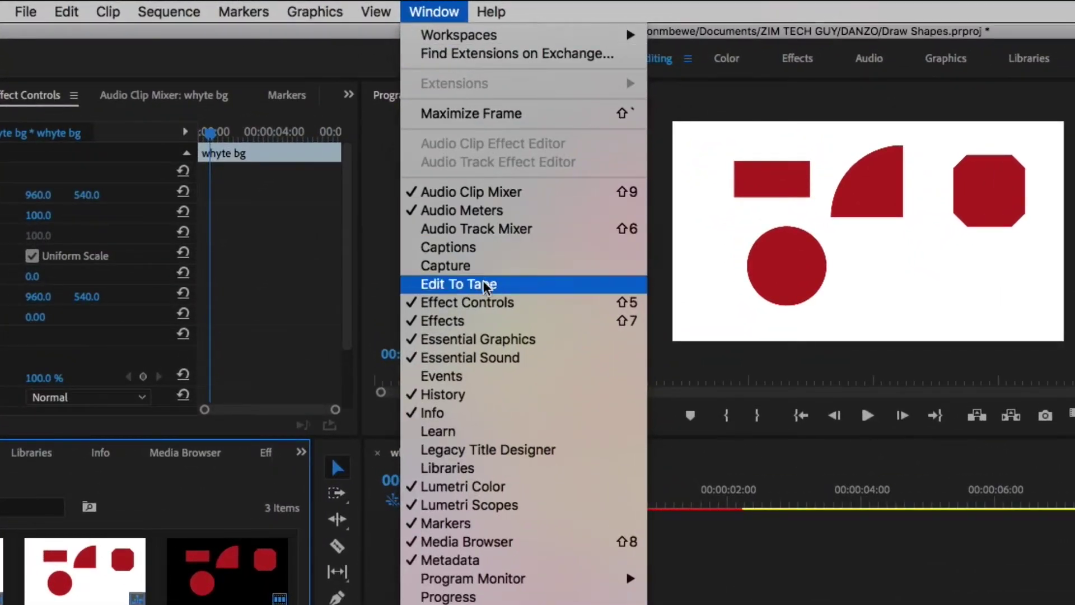
- Open Essential Graphics on its Edit tab, list new layer types, and move the playhead past the shapes clip
{"action": "left_click", "coordinate": [488, 339]}
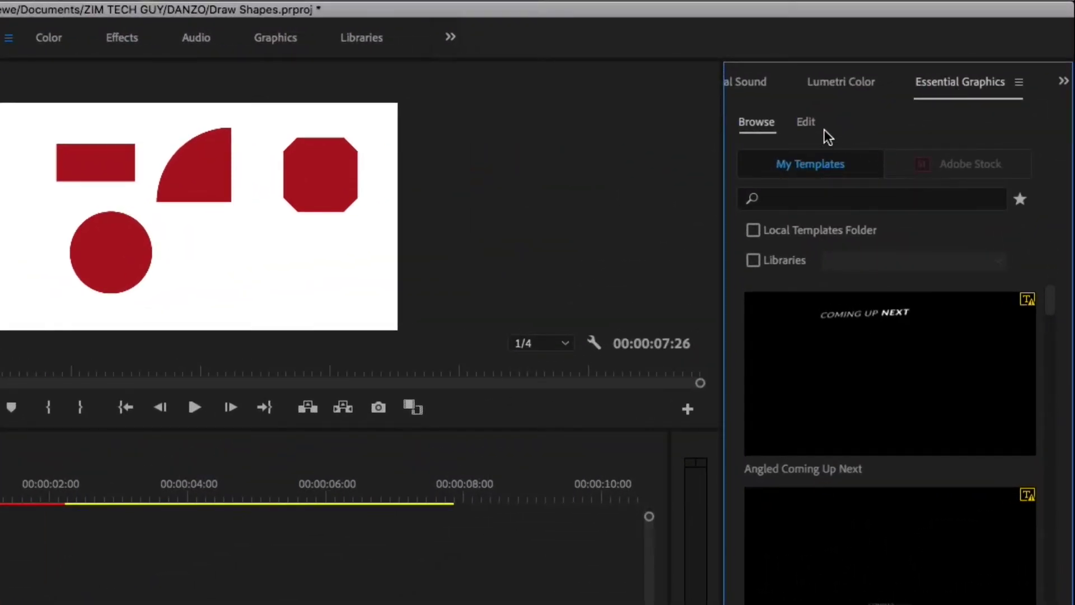
{"action": "left_click", "coordinate": [805, 123]}
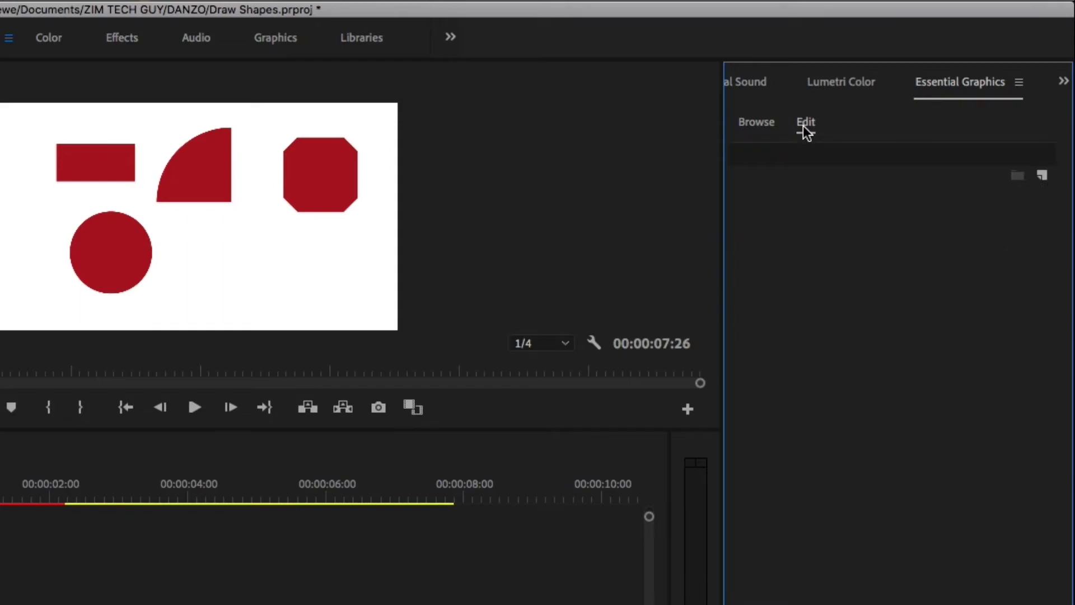
{"action": "left_click", "coordinate": [1042, 178]}
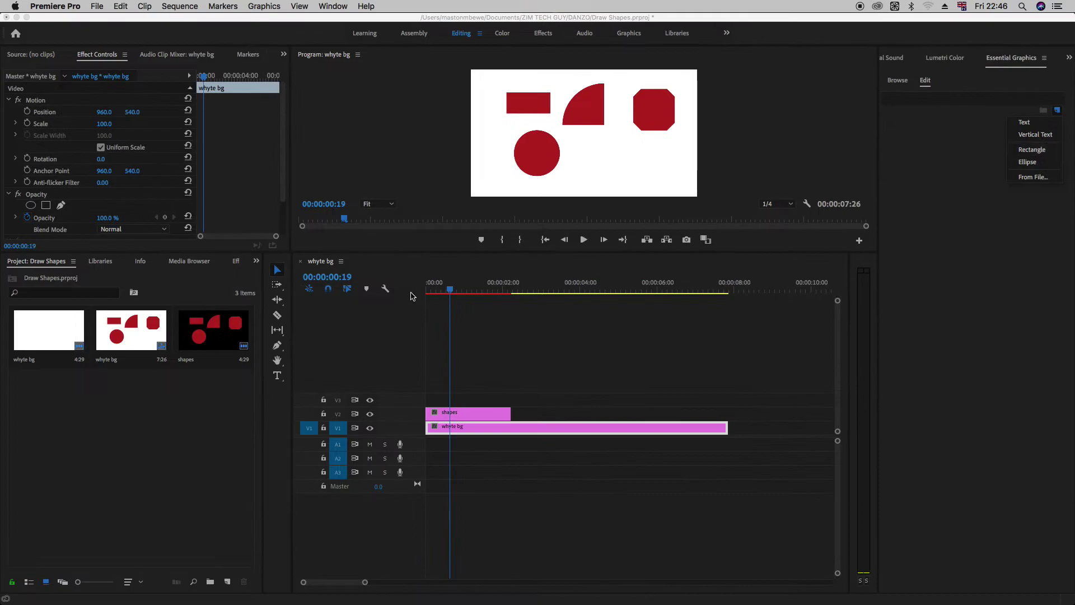
{"action": "left_click_drag", "start_coordinate": [445, 287], "coordinate": [532, 286]}
- Add a grey rectangle layer and enlarge it into a large box at the frame's top-left
{"action": "left_click", "coordinate": [1057, 110]}
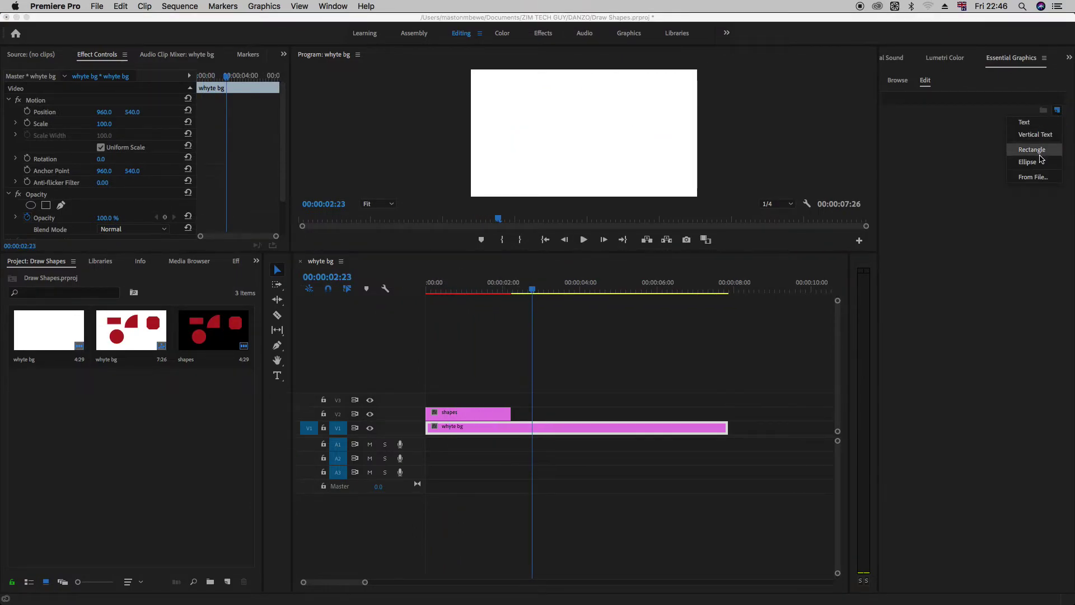
{"action": "left_click", "coordinate": [1041, 151]}
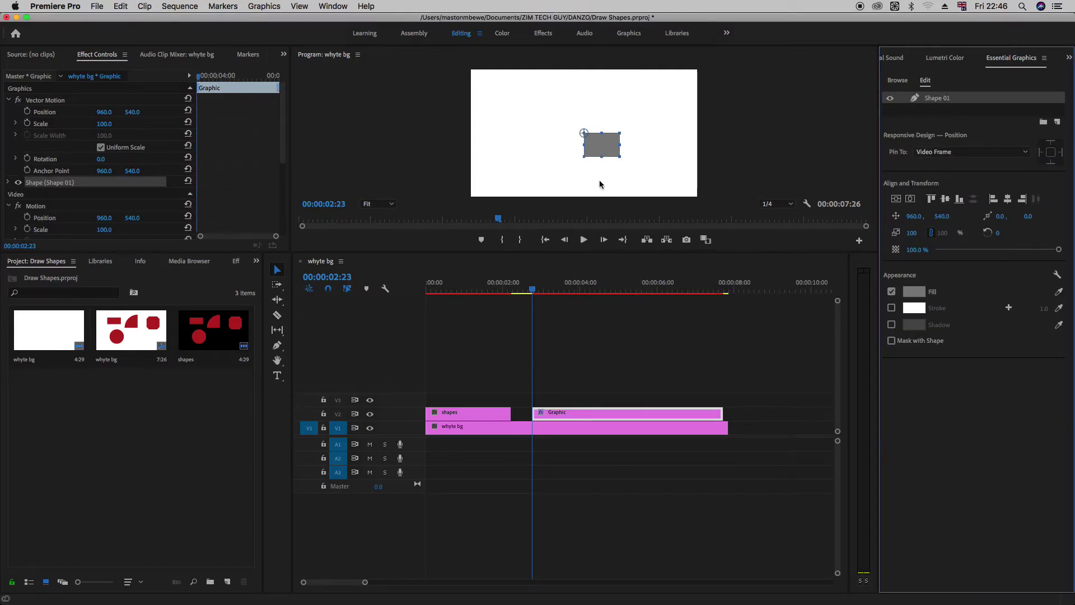
{"action": "left_click_drag", "start_coordinate": [619, 157], "coordinate": [653, 178]}
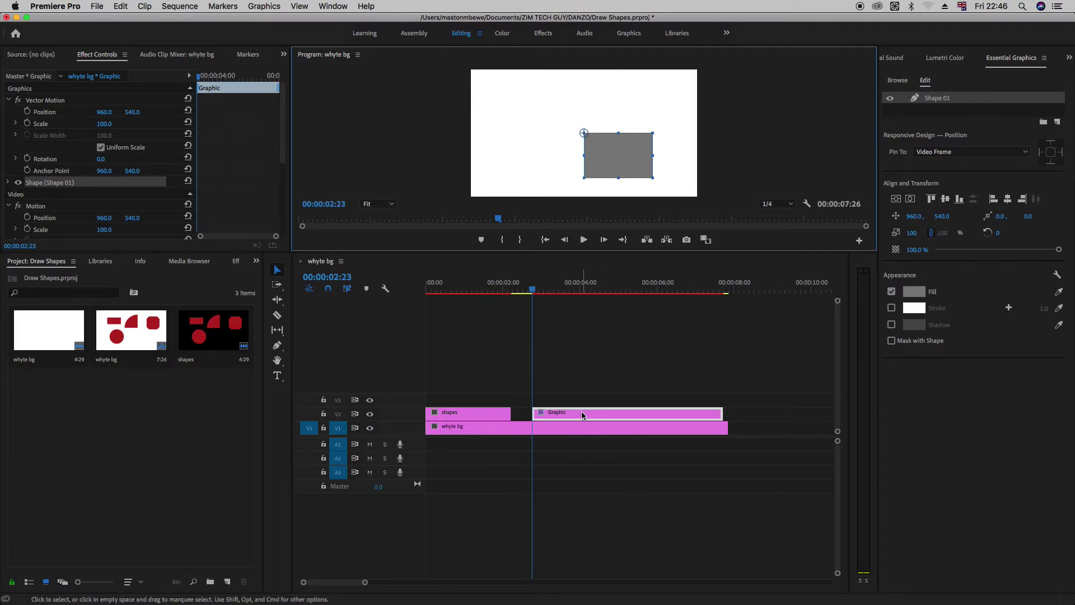
{"action": "left_click_drag", "start_coordinate": [653, 179], "coordinate": [552, 153]}
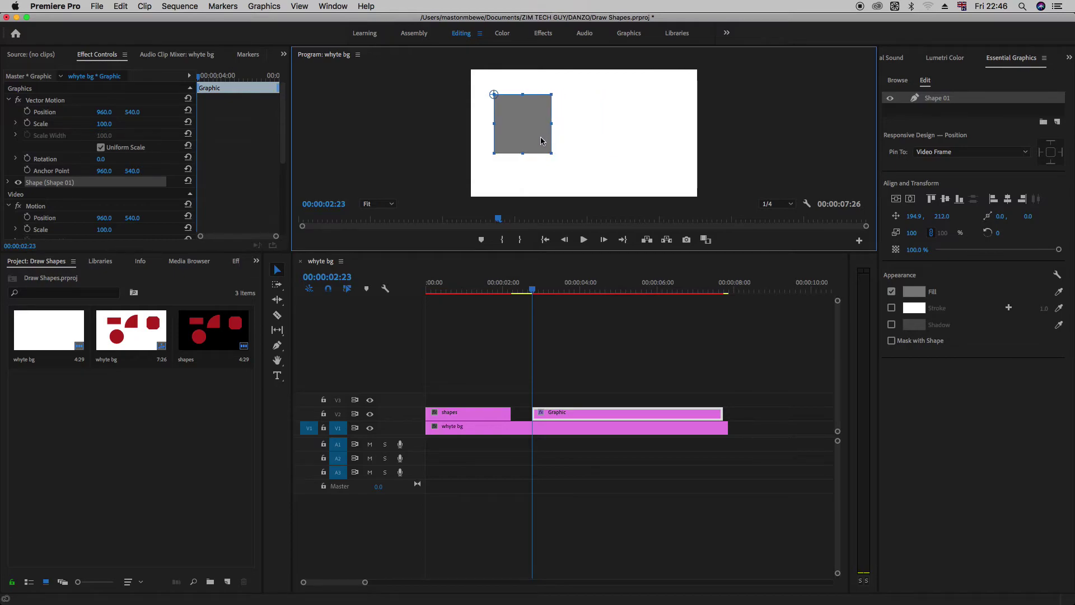
{"action": "mouse_move", "coordinate": [552, 153]}
{"action": "left_mouse_down"}
{"action": "mouse_move", "coordinate": [656, 161]}
{"action": "mouse_move", "coordinate": [560, 148]}
{"action": "left_mouse_up"}
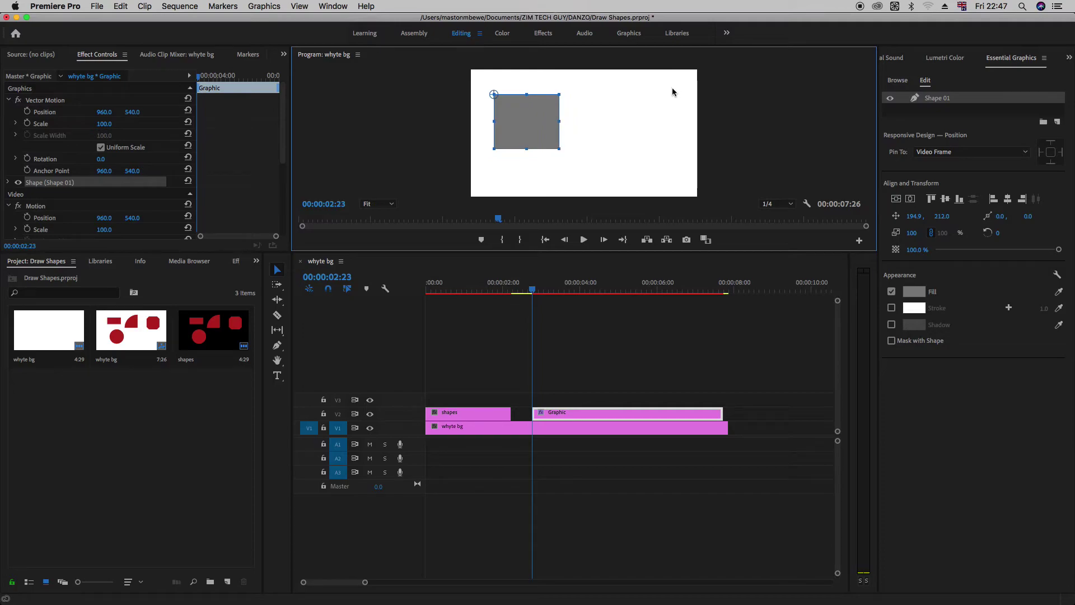
- Add a grey ellipse layer and enlarge it into a large circle beside the rectangle
{"action": "left_click", "coordinate": [1058, 123]}
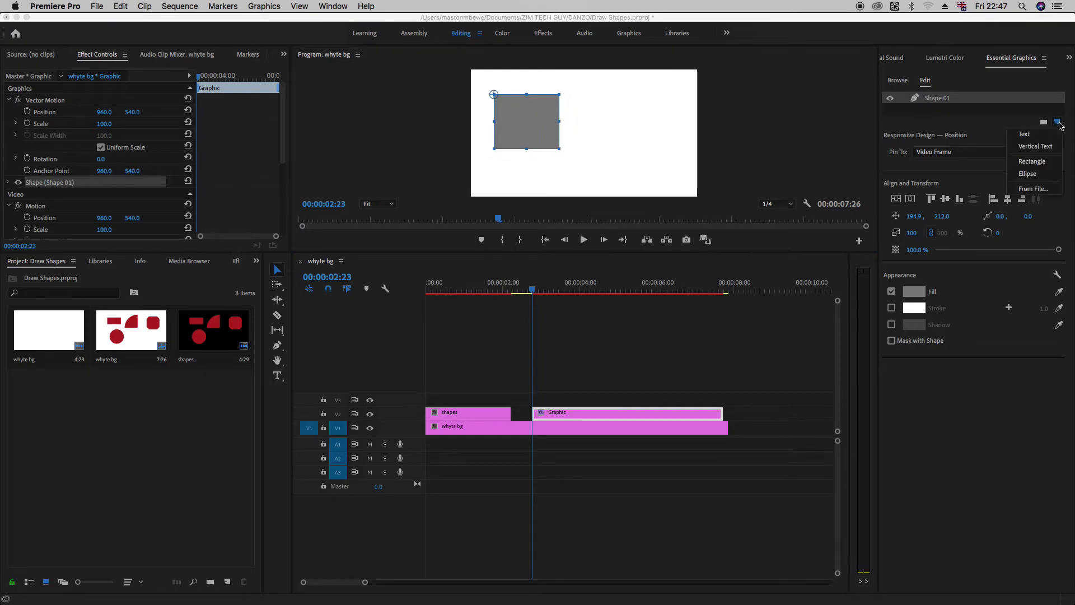
{"action": "left_click", "coordinate": [1046, 175]}
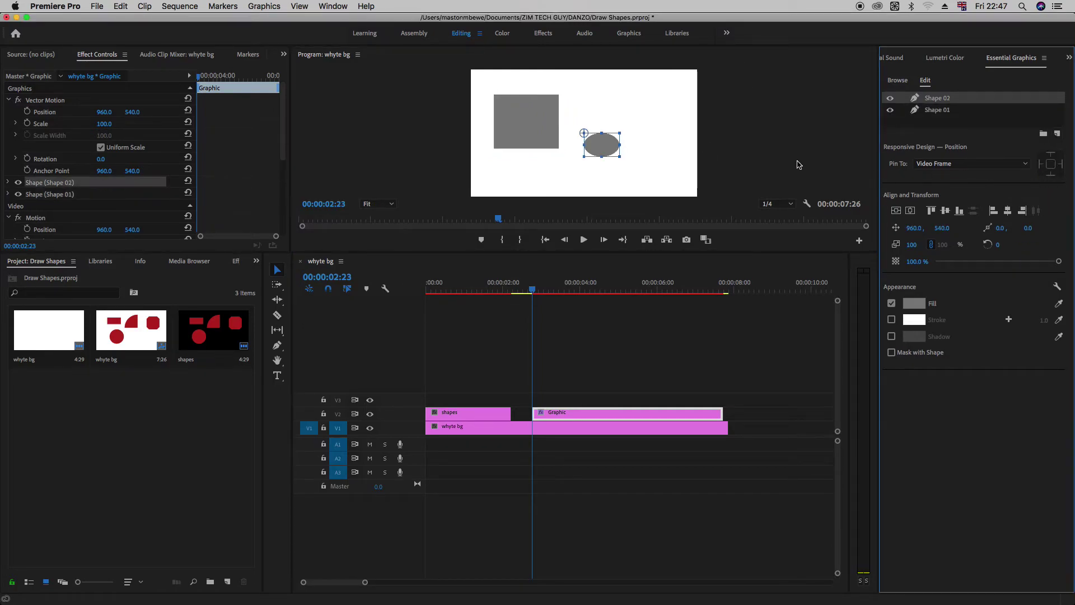
{"action": "left_click", "coordinate": [619, 159]}
{"action": "left_click_drag", "start_coordinate": [619, 159], "coordinate": [617, 125]}
{"action": "left_click", "coordinate": [1057, 133]}
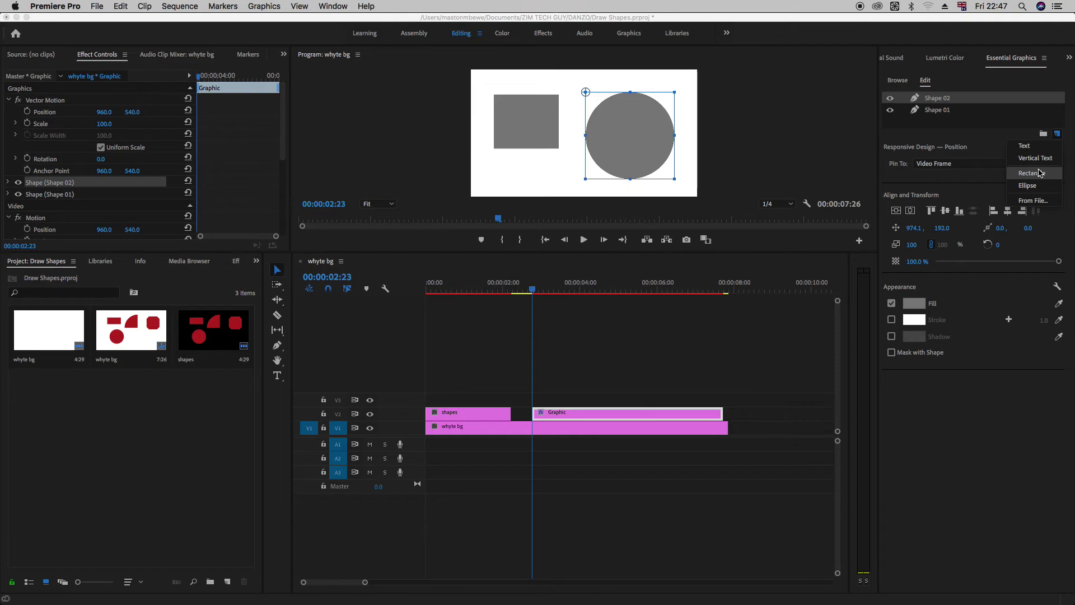
{"action": "left_click", "coordinate": [1039, 173]}
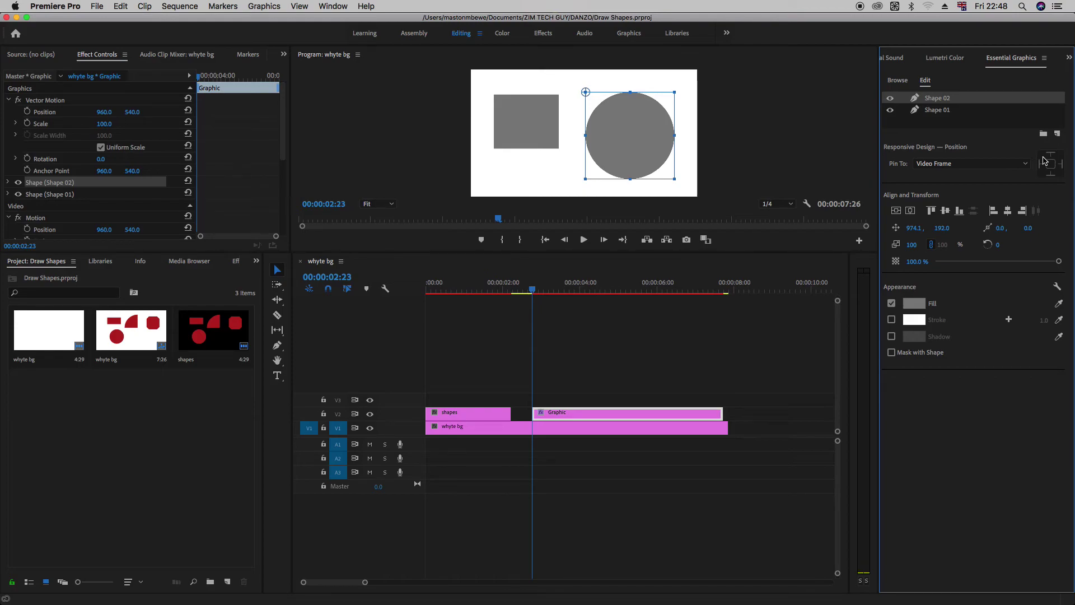